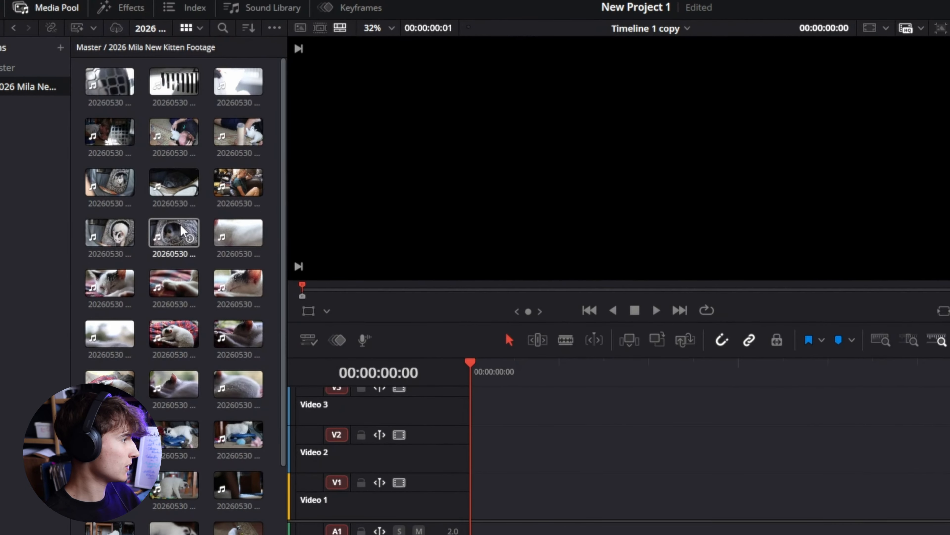
# - Open clip 20260530 MVI_6297.MP4 in the source viewer and mark an in point at about 00:00:23:44
pyautogui.doubleClick(178, 228)
pyautogui.moveTo(635, 283); pyautogui.dragTo(663, 300)
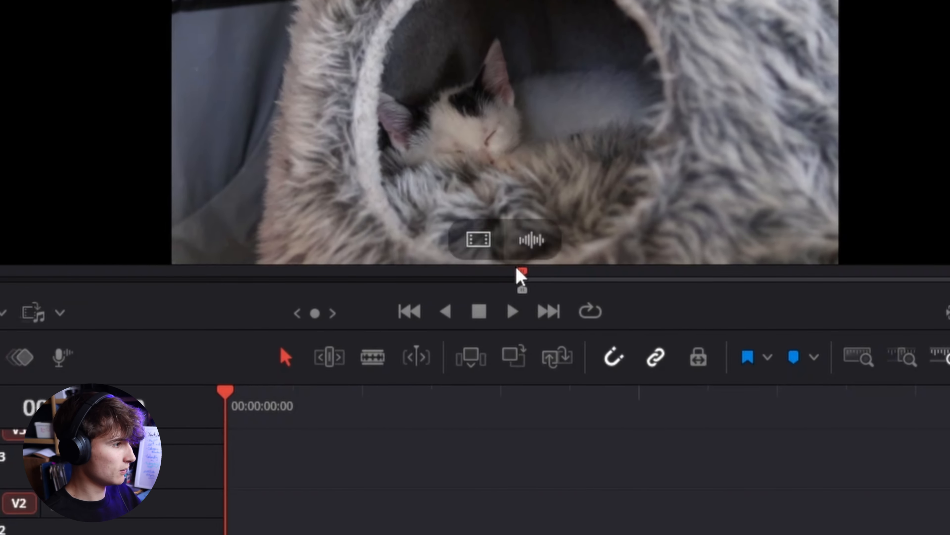
pyautogui.click(513, 279)
pyautogui.moveTo(514, 279); pyautogui.dragTo(530, 274)
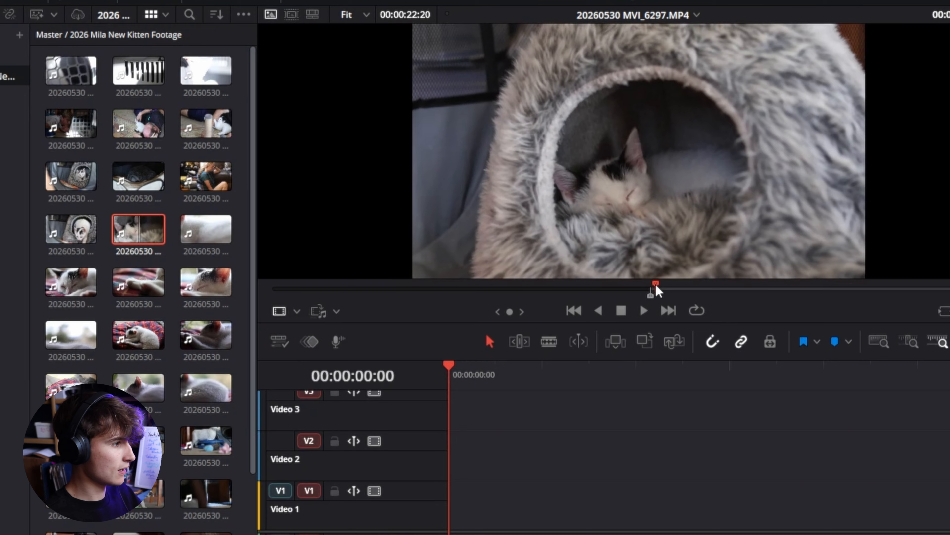
pyautogui.moveTo(656, 286)
pyautogui.mouseDown()
pyautogui.moveTo(650, 295)
pyautogui.moveTo(664, 297)
pyautogui.mouseUp()
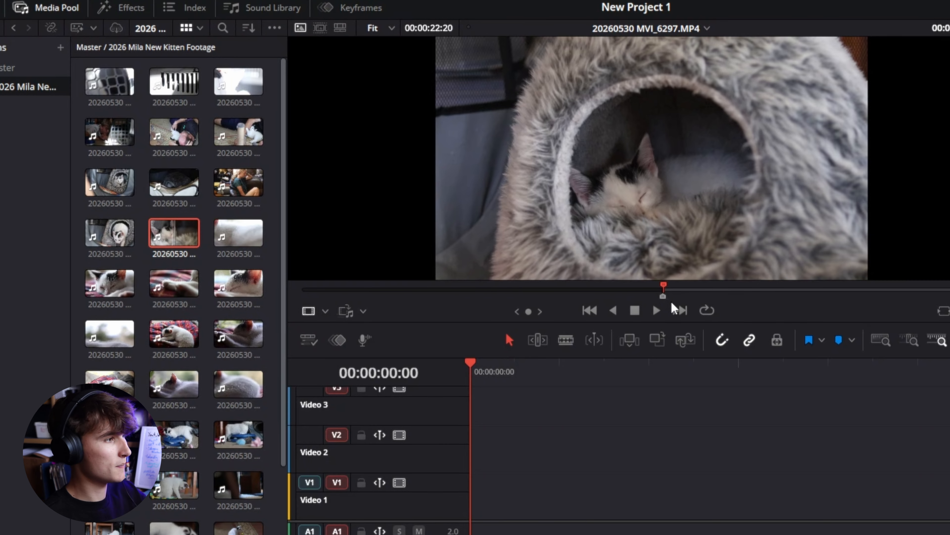
# - Mark an out point on the source clip to define a section about 00:00:02:33 long, and scrub back inside it
pyautogui.moveTo(728, 283)
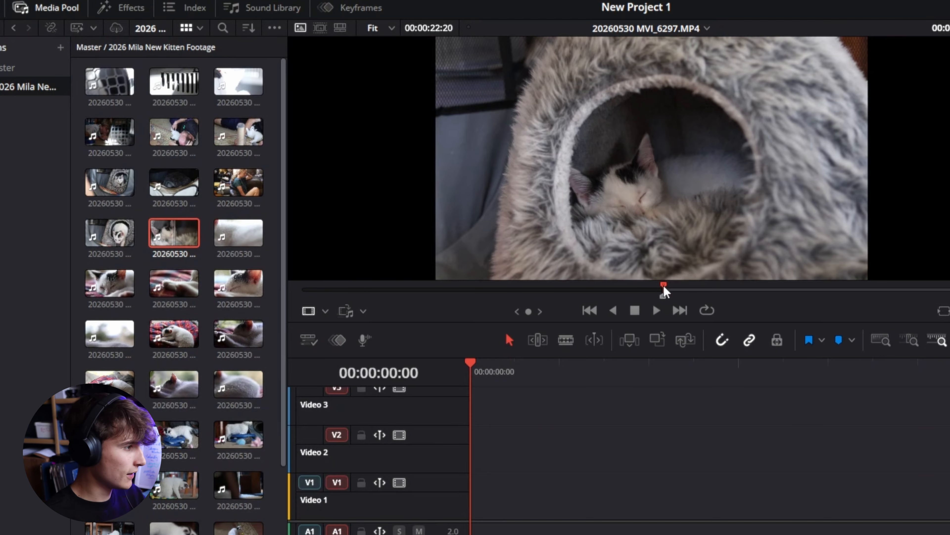
pyautogui.moveTo(664, 287); pyautogui.dragTo(704, 307)
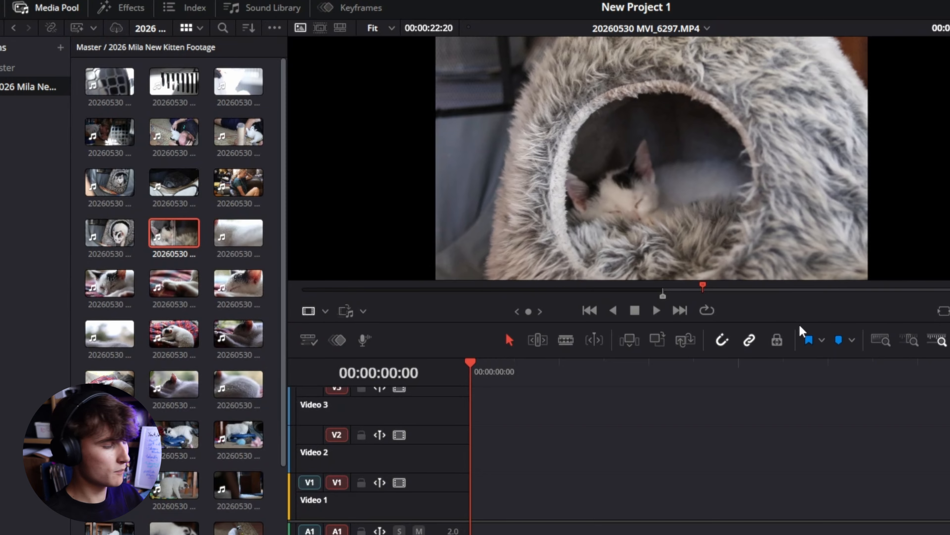
pyautogui.press('o')
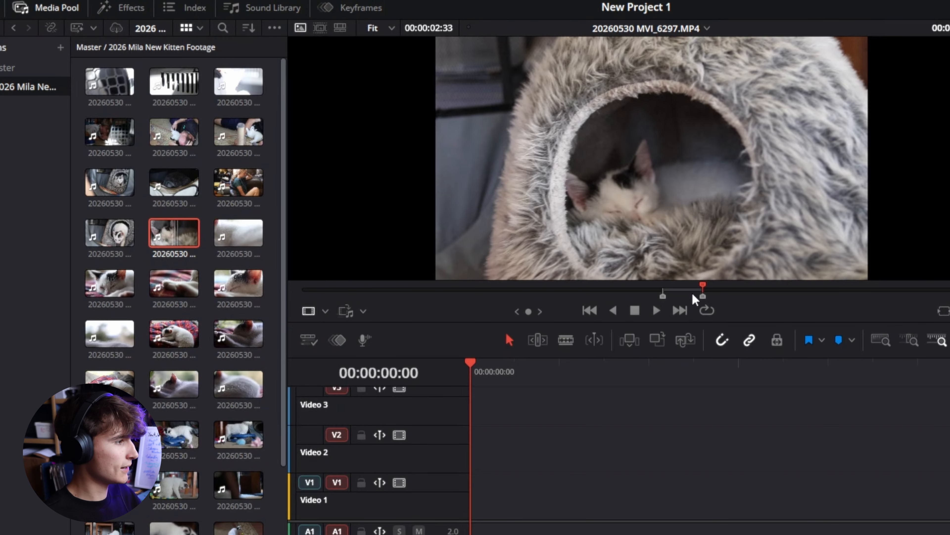
pyautogui.moveTo(701, 292); pyautogui.dragTo(682, 303)
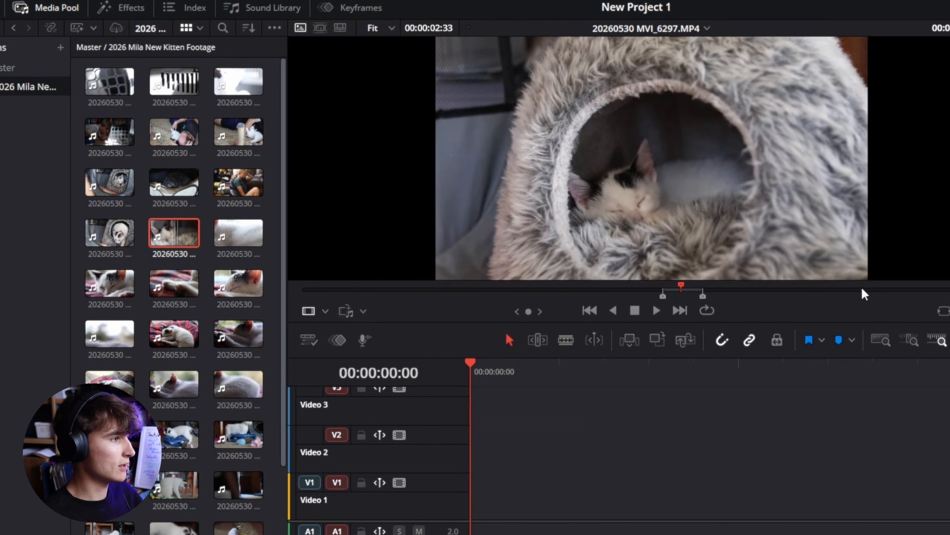
# - Place the marked section with its audio on Video 1 near the timeline's start and nudge it slightly forward
pyautogui.moveTo(651, 144)
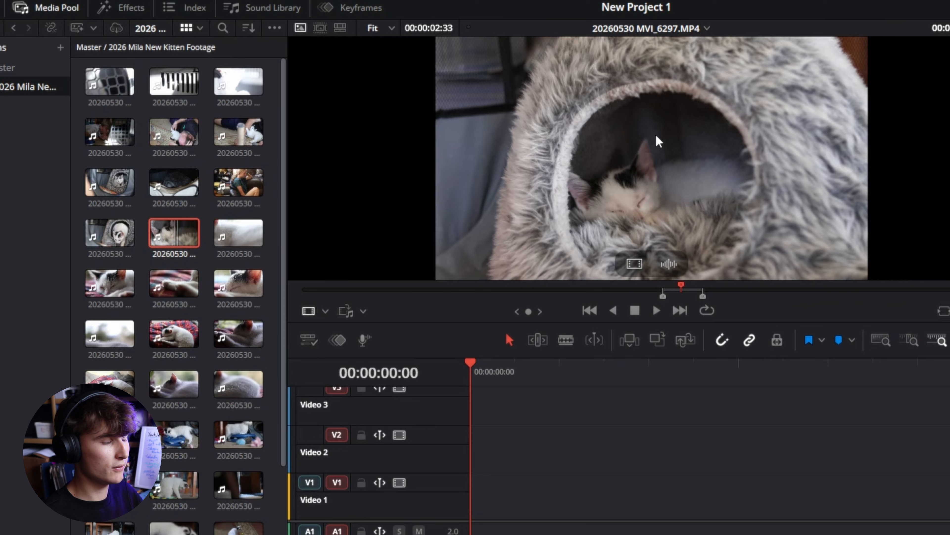
pyautogui.moveTo(660, 143); pyautogui.dragTo(619, 425)
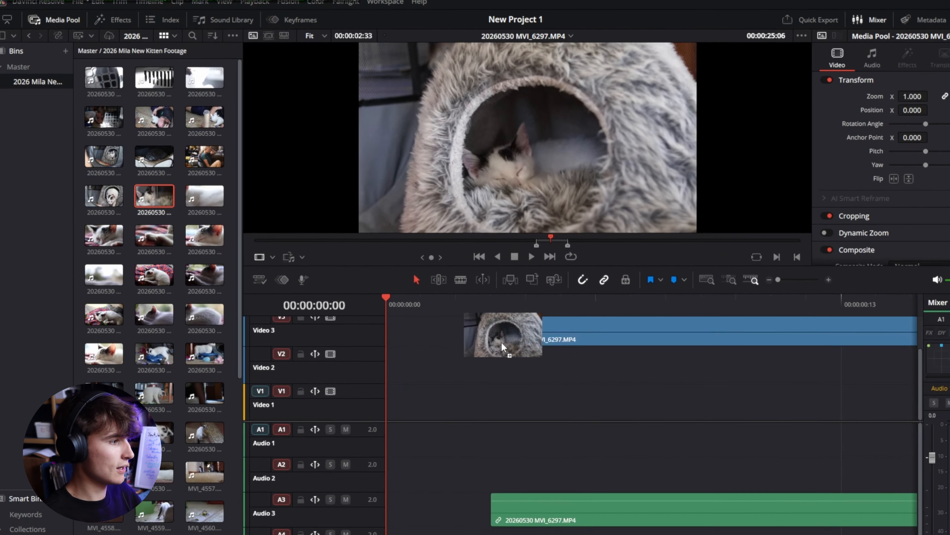
pyautogui.moveTo(502, 346); pyautogui.dragTo(478, 401)
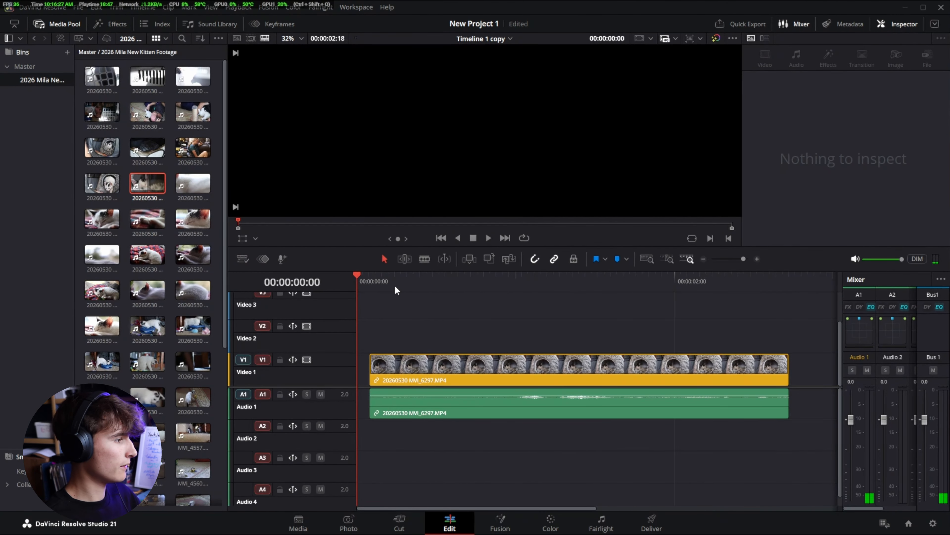
pyautogui.press('space')
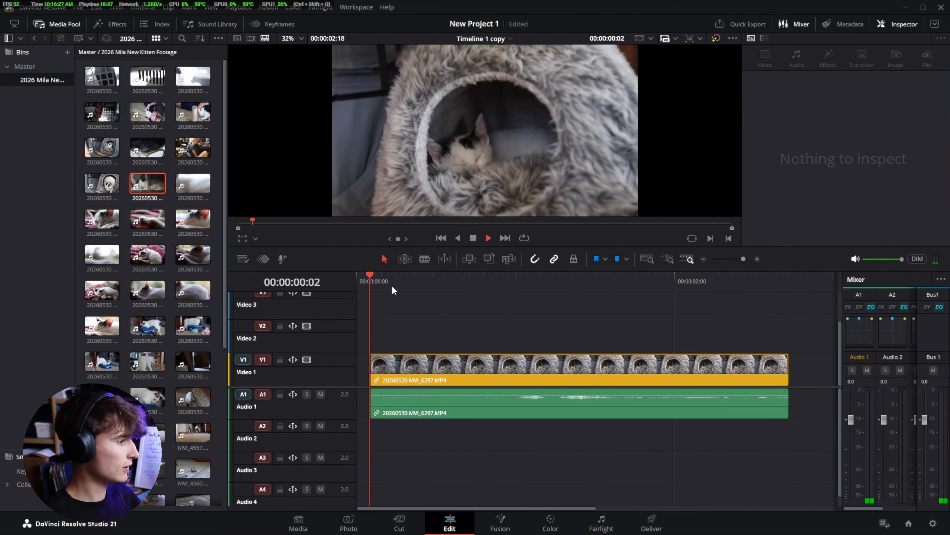
pyautogui.hotkey('shift', '.')
pyautogui.click(477, 280)
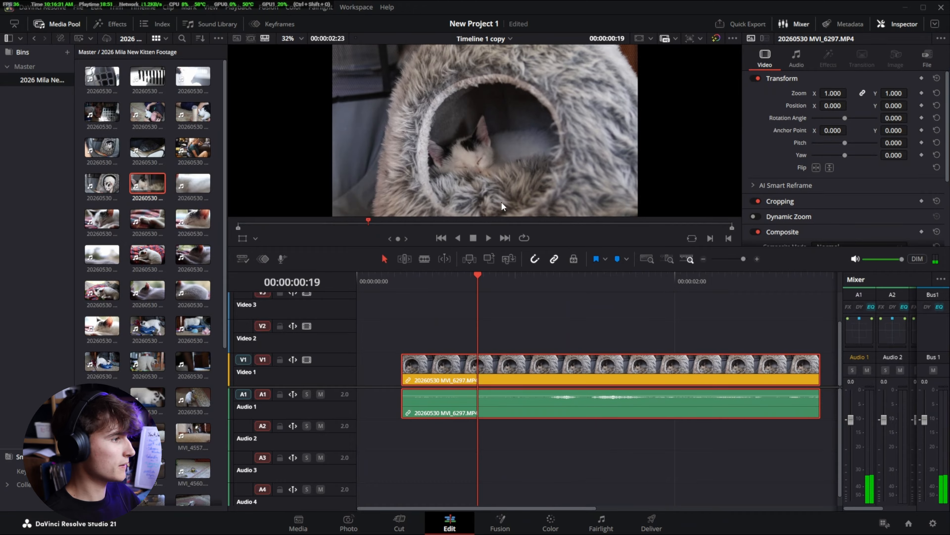
# - Compare the first frame of the marked source section with the first frame of its timeline clip
pyautogui.press('q')
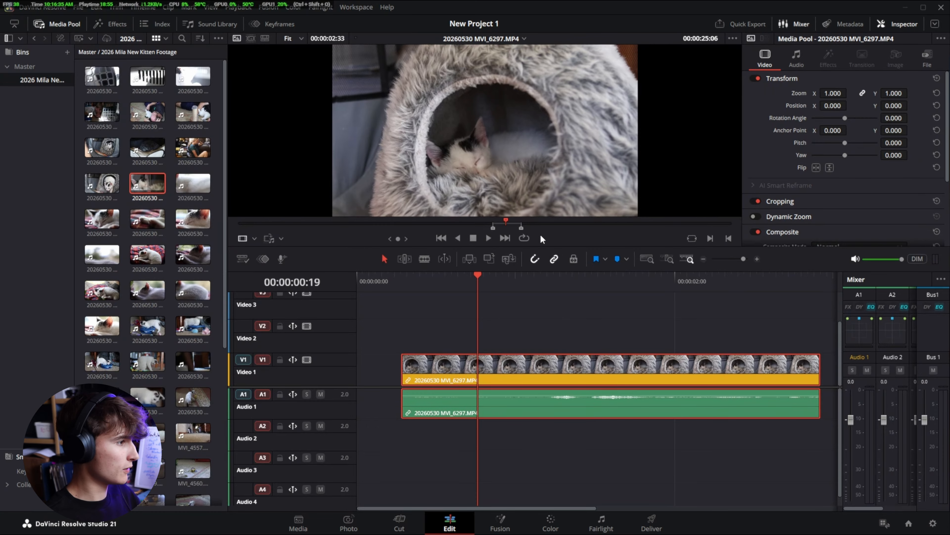
pyautogui.moveTo(509, 222)
pyautogui.mouseDown()
pyautogui.moveTo(485, 230)
pyautogui.moveTo(493, 227)
pyautogui.mouseUp()
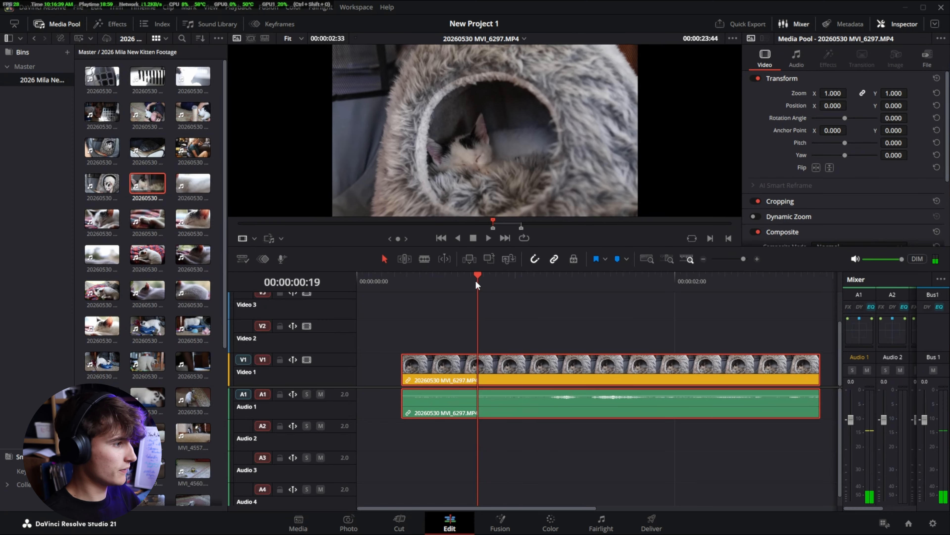
pyautogui.moveTo(475, 280); pyautogui.dragTo(516, 322)
pyautogui.moveTo(493, 330); pyautogui.dragTo(409, 331)
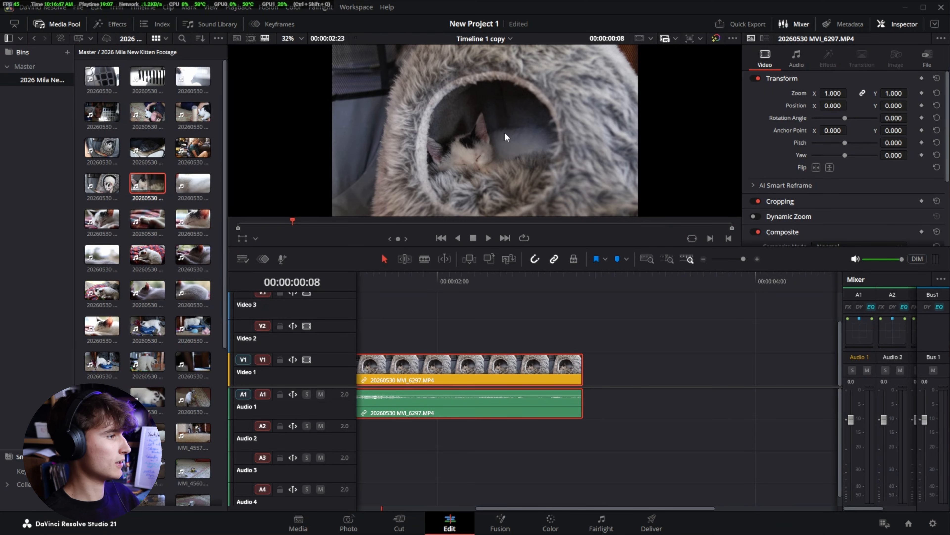
# - Place the marked section's video only on Video 2 and its audio only on Audio 2, past the first clip
pyautogui.press('q')
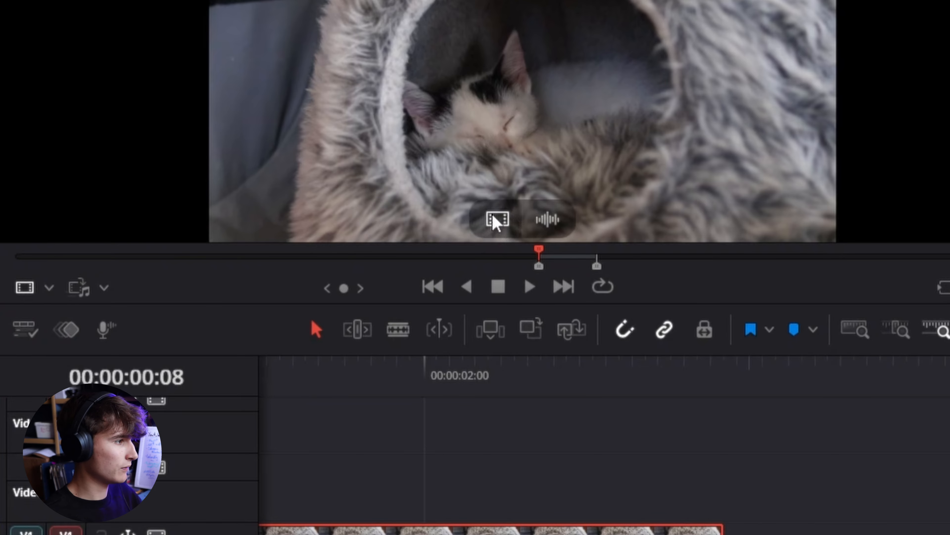
pyautogui.moveTo(506, 219); pyautogui.dragTo(809, 515)
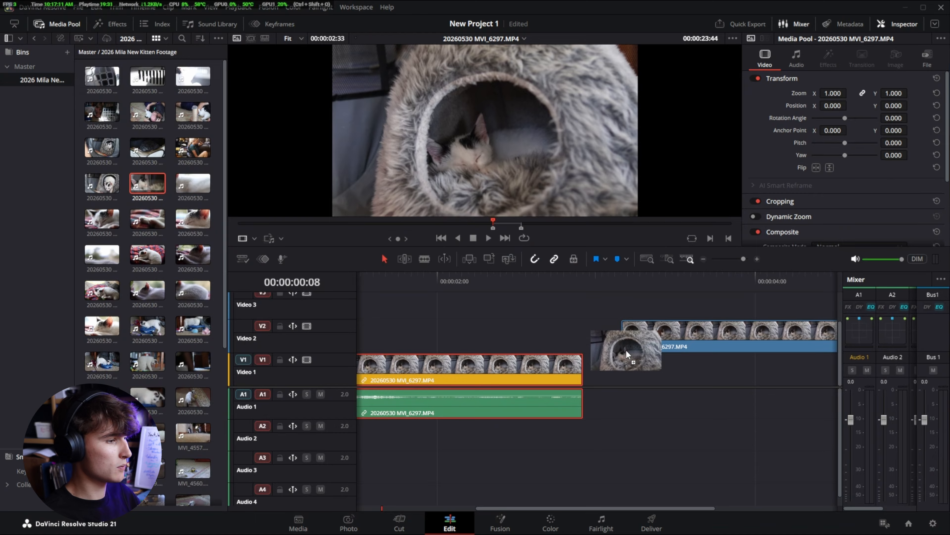
pyautogui.moveTo(626, 349); pyautogui.dragTo(618, 352)
pyautogui.scroll(-1, 584, 345)
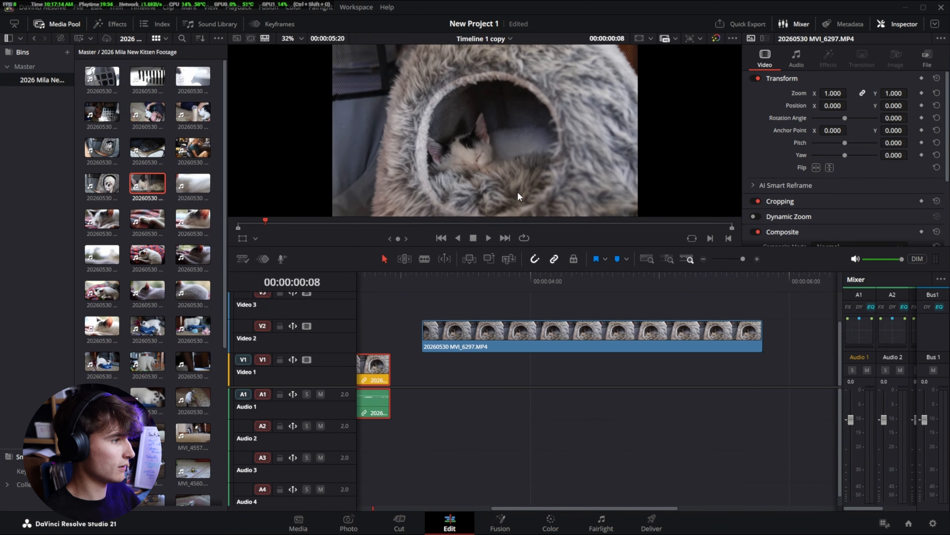
pyautogui.press('q')
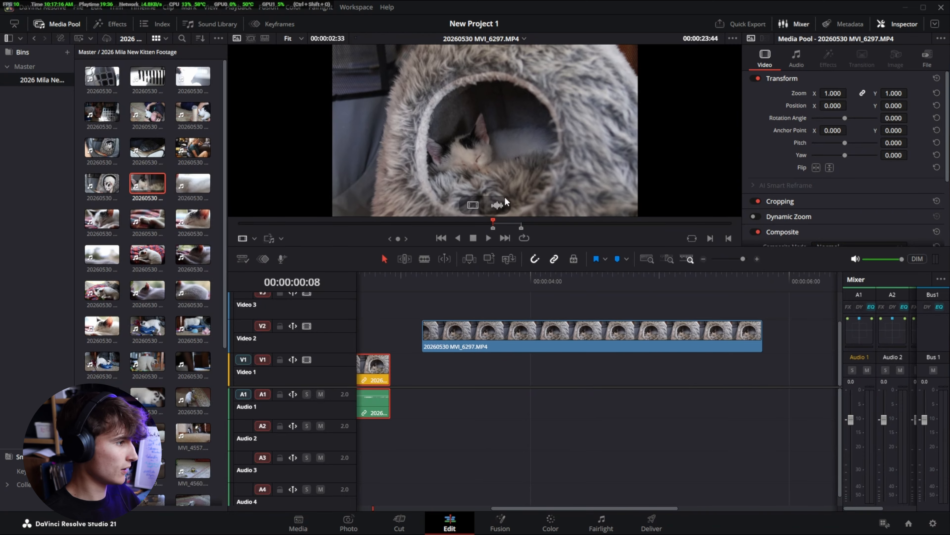
pyautogui.moveTo(504, 202); pyautogui.dragTo(413, 449)
pyautogui.press('q')
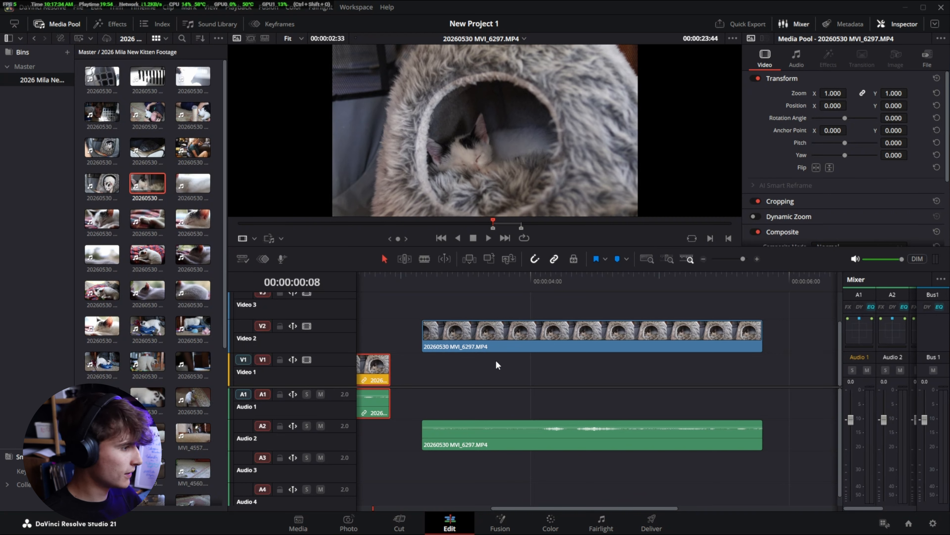
# - Move the separate video and audio pieces to Video 1 and Audio 1, then delete both
pyautogui.scroll(-3, 496, 359)
pyautogui.moveTo(660, 334); pyautogui.dragTo(655, 367)
pyautogui.moveTo(655, 430); pyautogui.dragTo(649, 402)
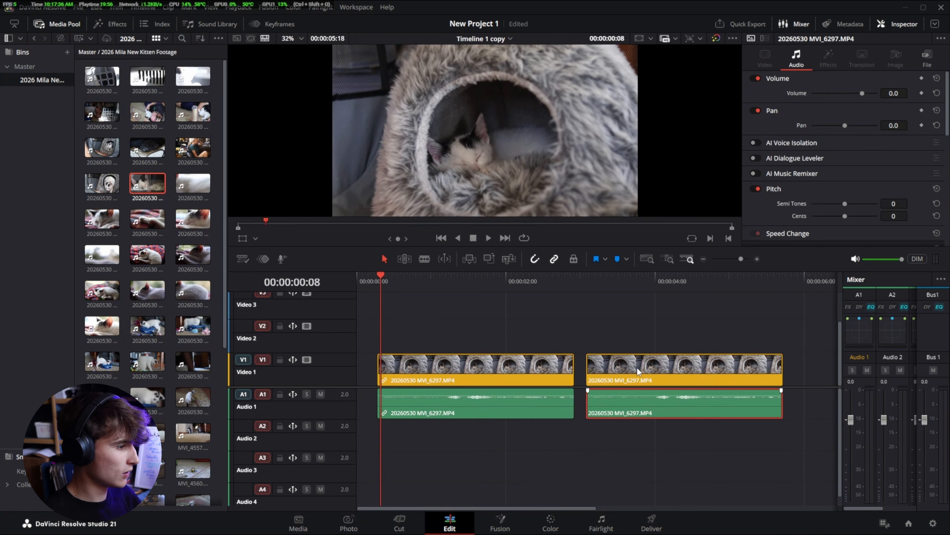
pyautogui.click(637, 368)
pyautogui.press('Delete')
# - Place the ten consecutive media pool clips starting with 20260530 MVI_6307.MP4 directly after the first clip on Video 1
pyautogui.click(192, 290)
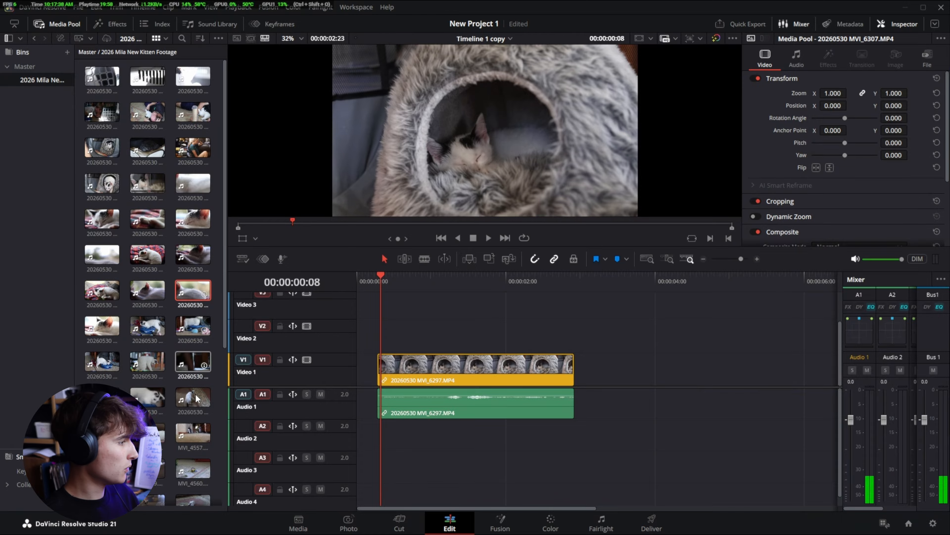
pyautogui.keyDown('shift'); pyautogui.click(192, 397); pyautogui.keyUp('shift')
pyautogui.moveTo(193, 397); pyautogui.dragTo(575, 374)
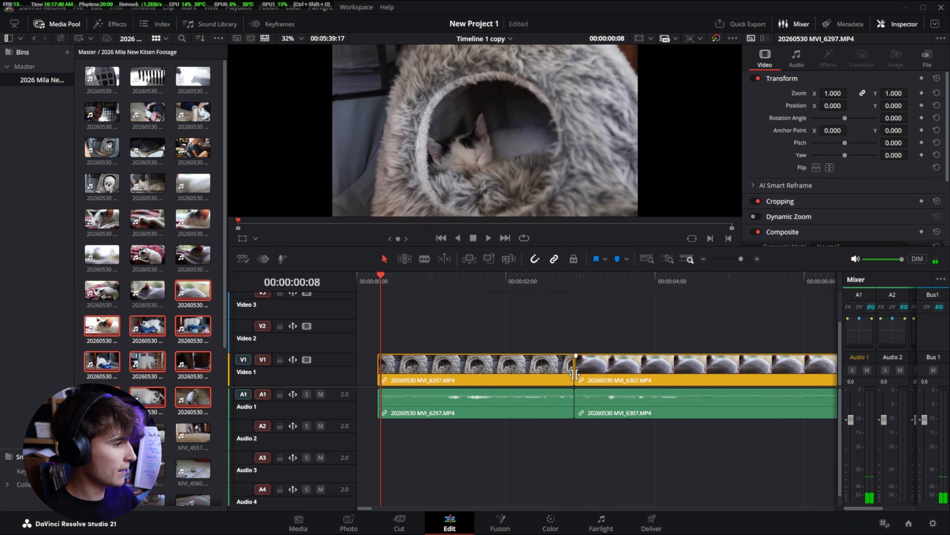
pyautogui.scroll(-6, 578, 363)
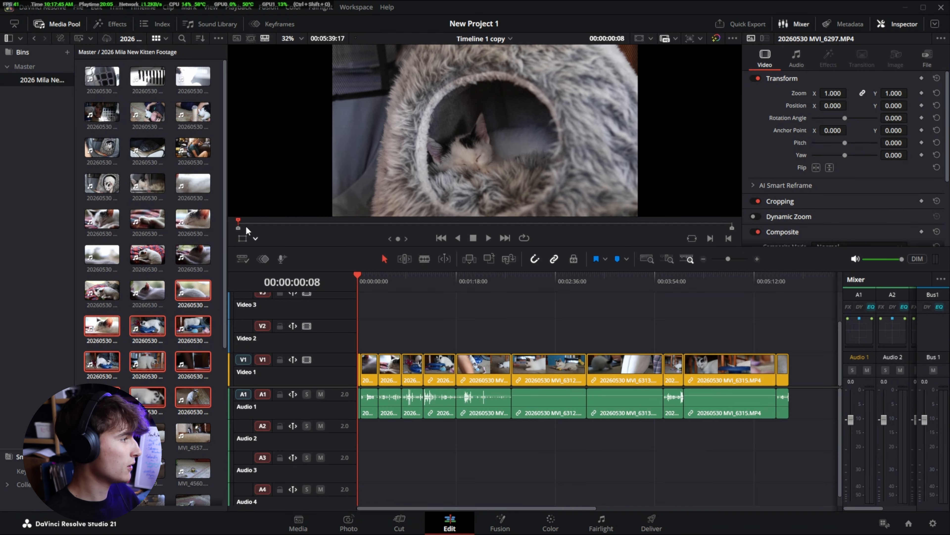
# - Add clip 20260530 MVI_6301.MP4 directly after the last clip on Video 1, undoing the placement that leaves a gap
pyautogui.moveTo(193, 219); pyautogui.dragTo(784, 321)
pyautogui.click(814, 282)
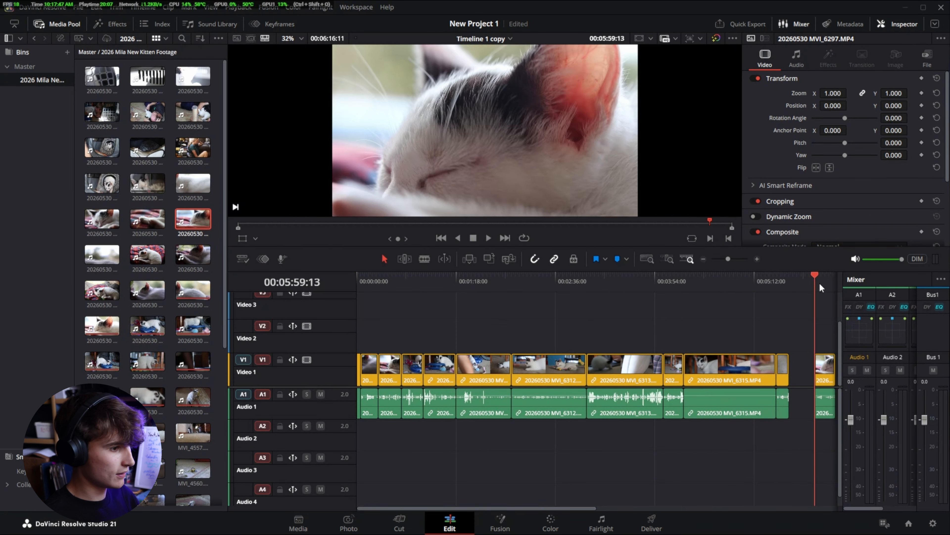
pyautogui.hotkey('ctrl', 'z')
pyautogui.hotkey('ctrl', 'z')
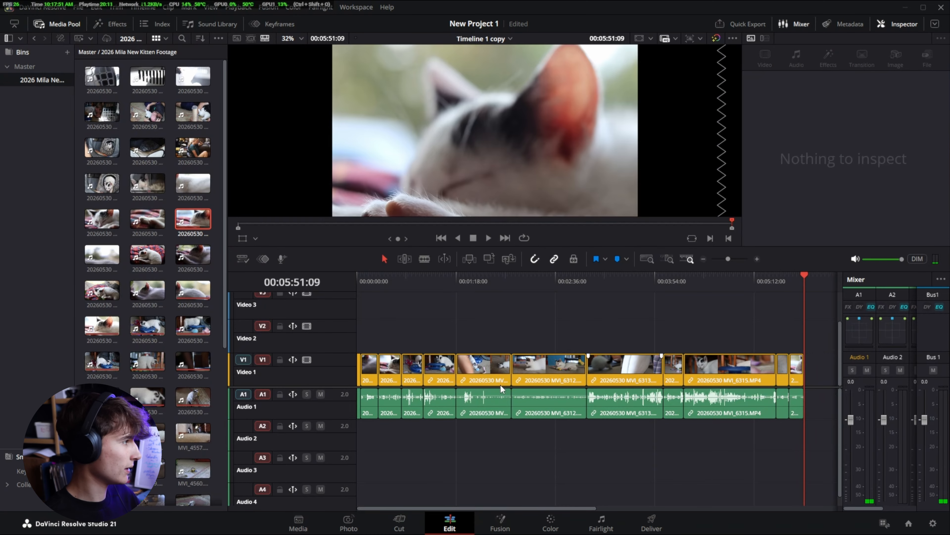
# - Overlay a short video-only section of 20260530 MVI_6301.MP4 on Video 2 at about 41 seconds and play it back
pyautogui.doubleClick(188, 219)
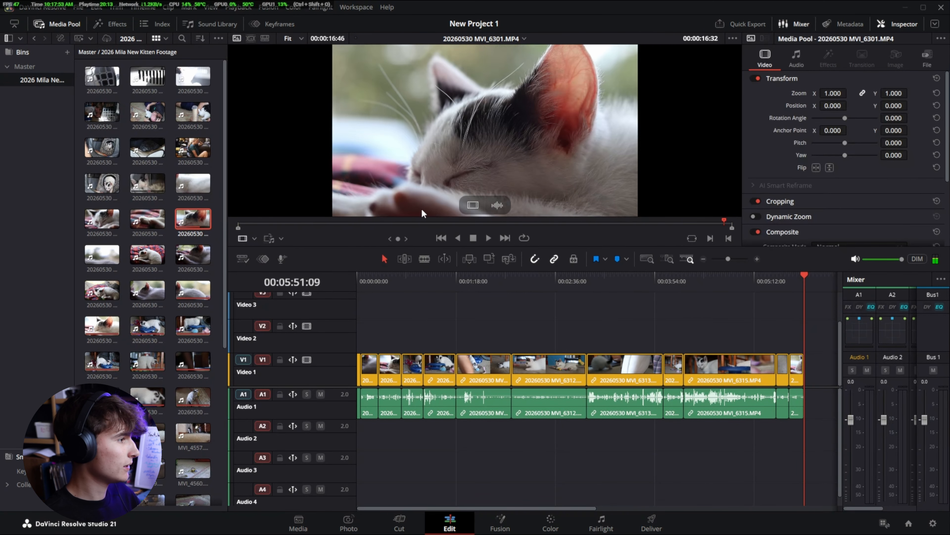
pyautogui.moveTo(691, 221); pyautogui.dragTo(410, 346)
pyautogui.press('o')
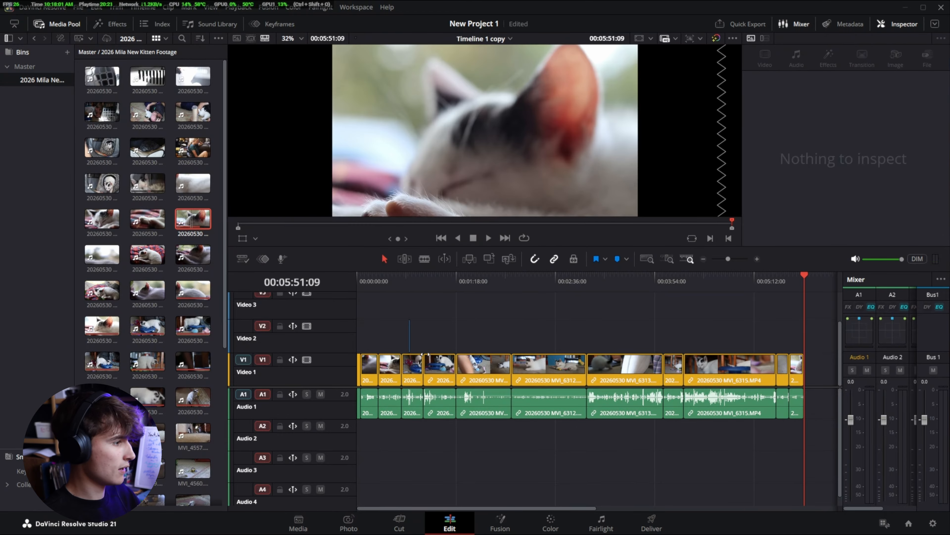
pyautogui.click(403, 283)
pyautogui.scroll(10, 406, 330)
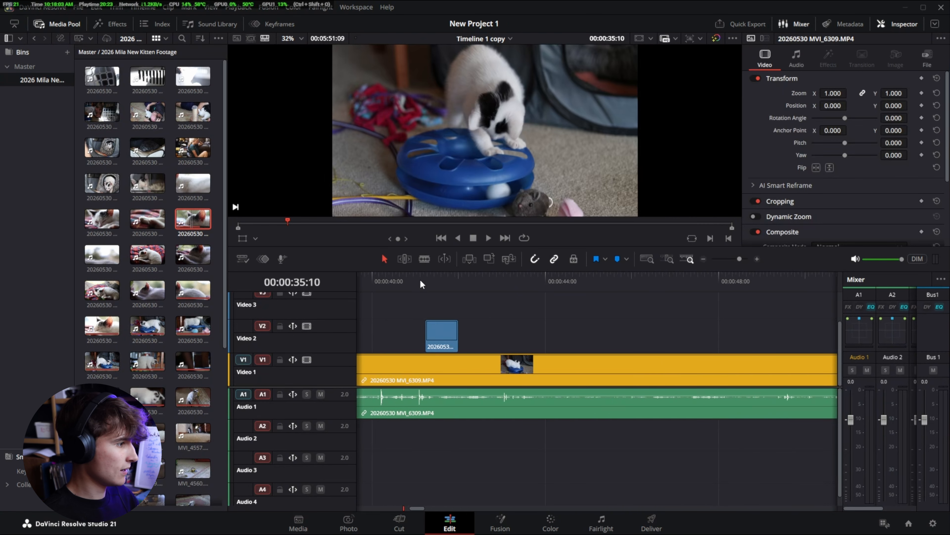
pyautogui.click(384, 281)
pyautogui.press('space')
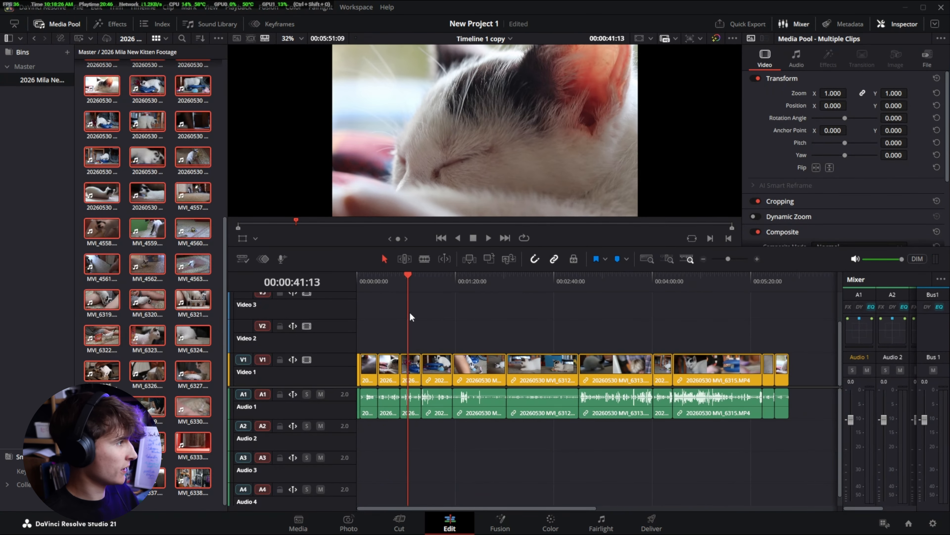
# - Open clip 20260530 MVI_6292.MP4 and mark a section about 00:00:01:04 long, ending at about 00:00:09:47
pyautogui.click(212, 121)
pyautogui.click(202, 112)
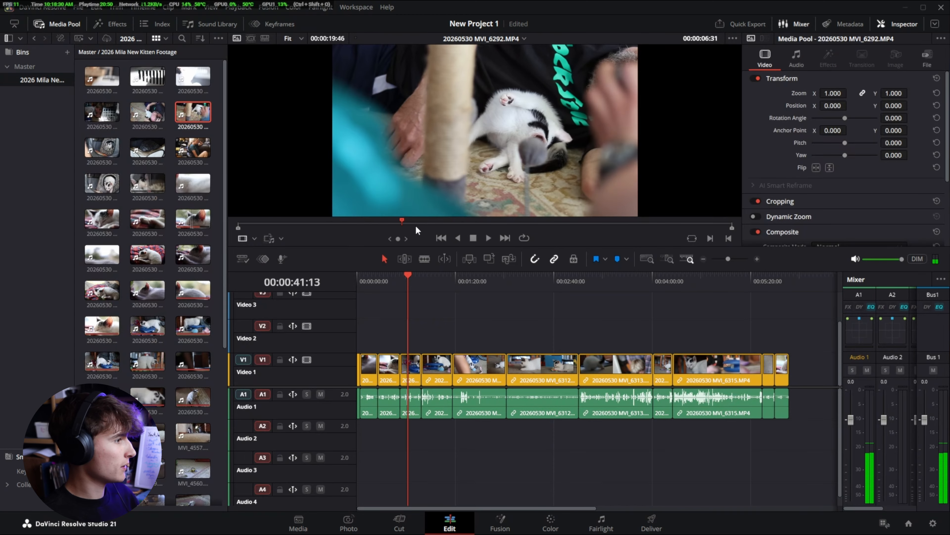
pyautogui.click(346, 223)
pyautogui.moveTo(341, 220); pyautogui.dragTo(484, 221)
pyautogui.press('i')
pyautogui.press('o')
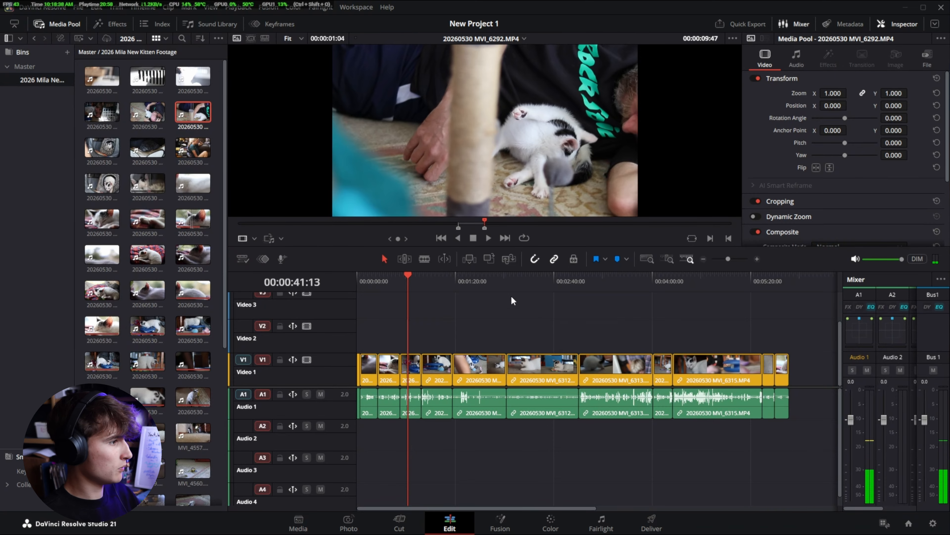
# - Place the marked MVI_6292 section with video and audio on Video 1 and Audio 1 in the empty stretch after 06:40
pyautogui.moveTo(486, 131)
pyautogui.hscroll(8, 527, 337)
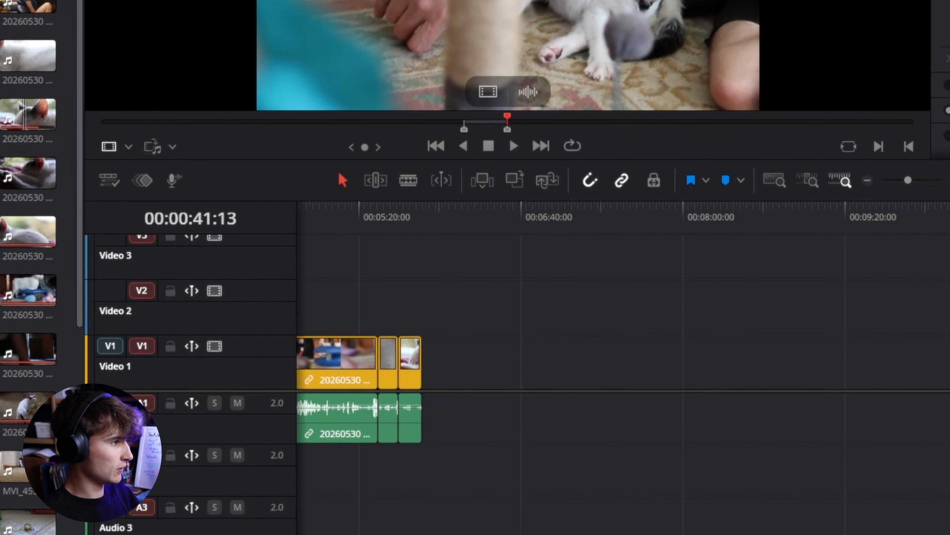
pyautogui.moveTo(507, 75); pyautogui.dragTo(547, 370)
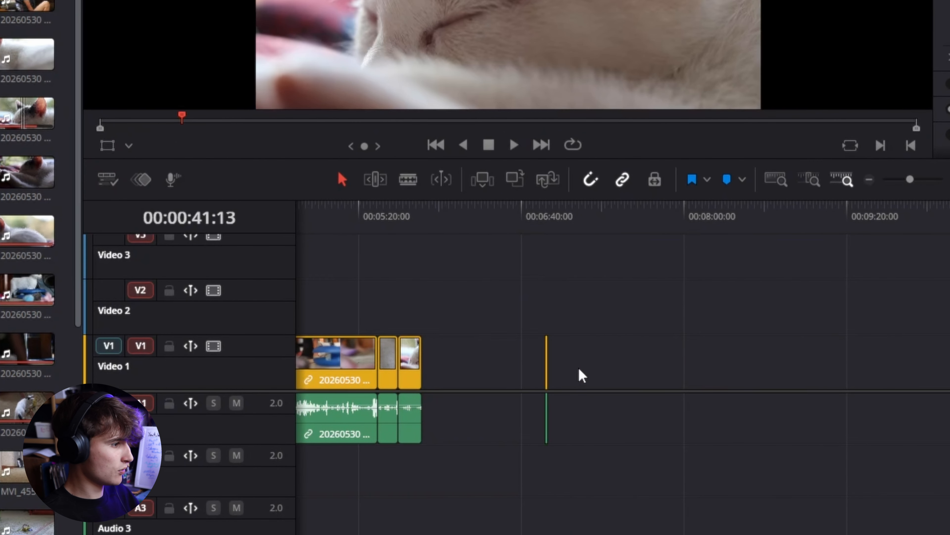
# - Add the same section's video only on Video 1 at about 07:00, and its audio only on Audio 1 beneath it
pyautogui.moveTo(488, 91)
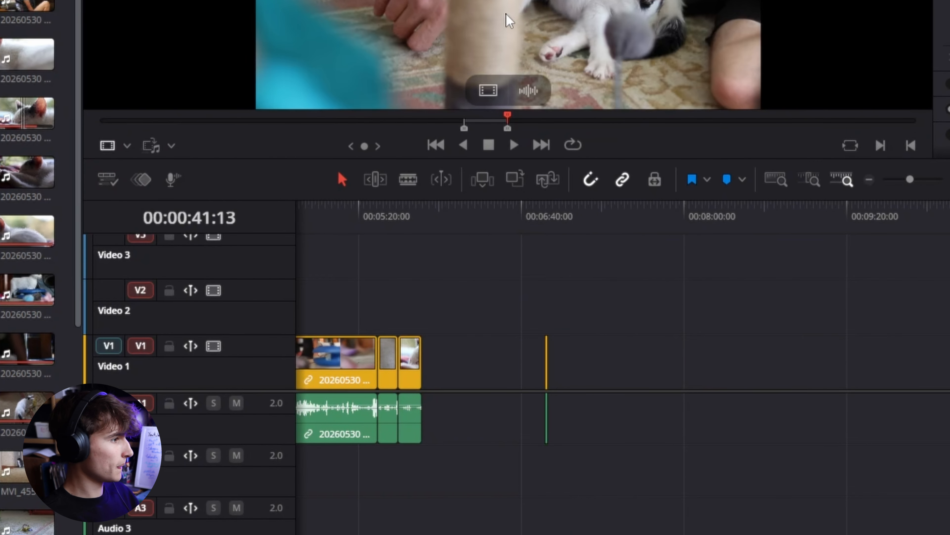
pyautogui.moveTo(489, 91); pyautogui.dragTo(564, 380)
pyautogui.moveTo(538, 75)
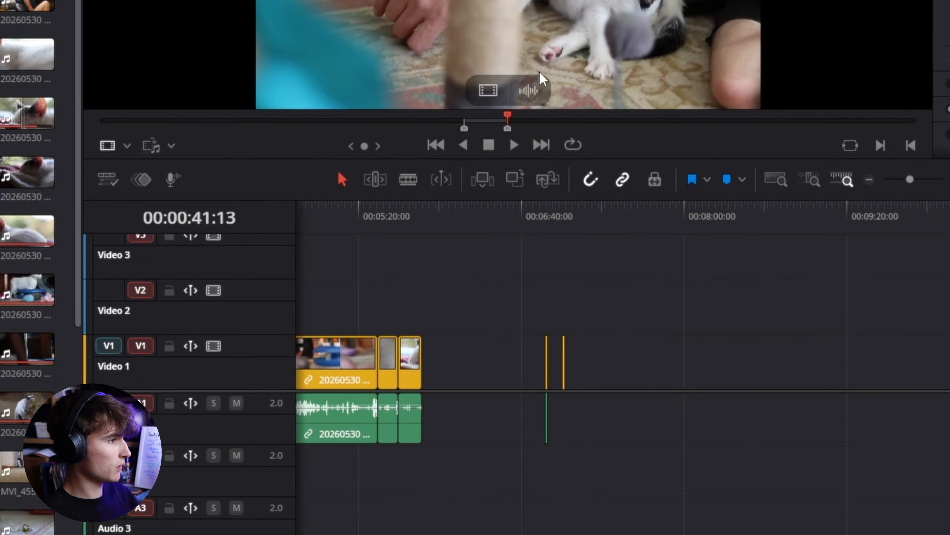
pyautogui.moveTo(533, 102); pyautogui.dragTo(565, 418)
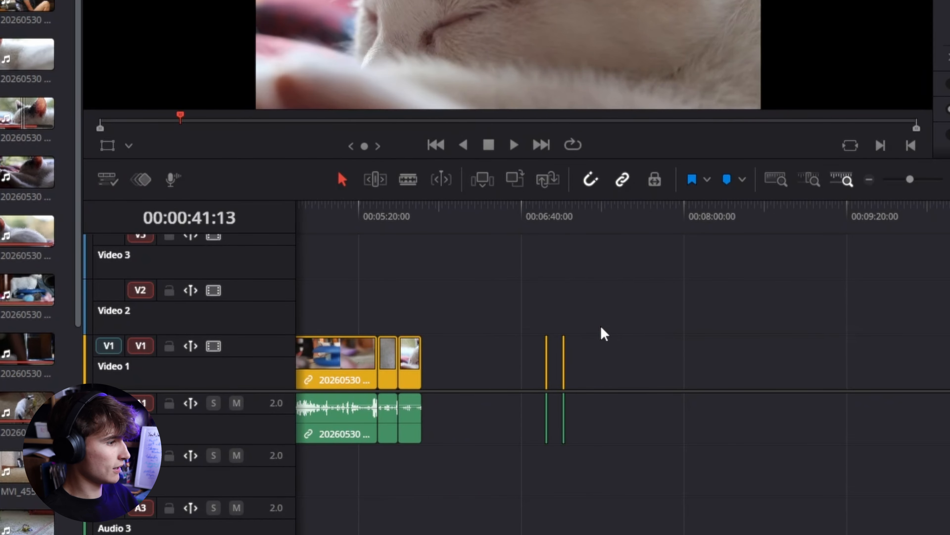
pyautogui.scroll(6, 581, 352)
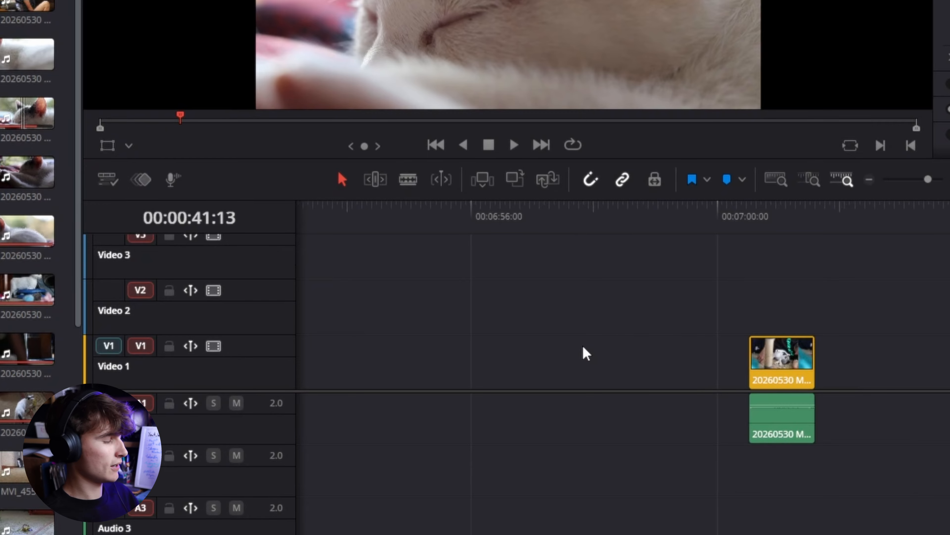
pyautogui.hotkey('shift', 'z')
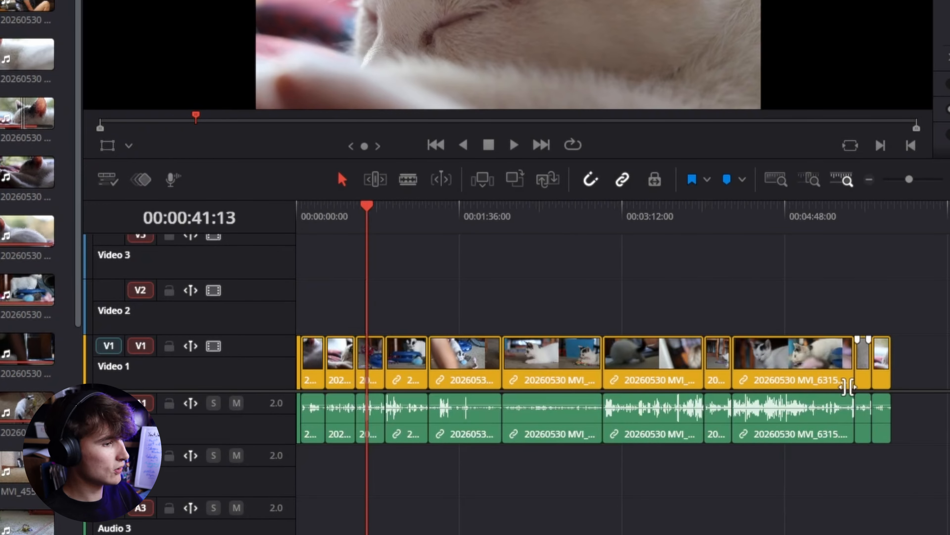
# - Select the kitten clips in the media pool through MVI_6329 and place them on Video 1 and Audio 1 after the existing clips
pyautogui.moveTo(898, 292); pyautogui.dragTo(292, 482)
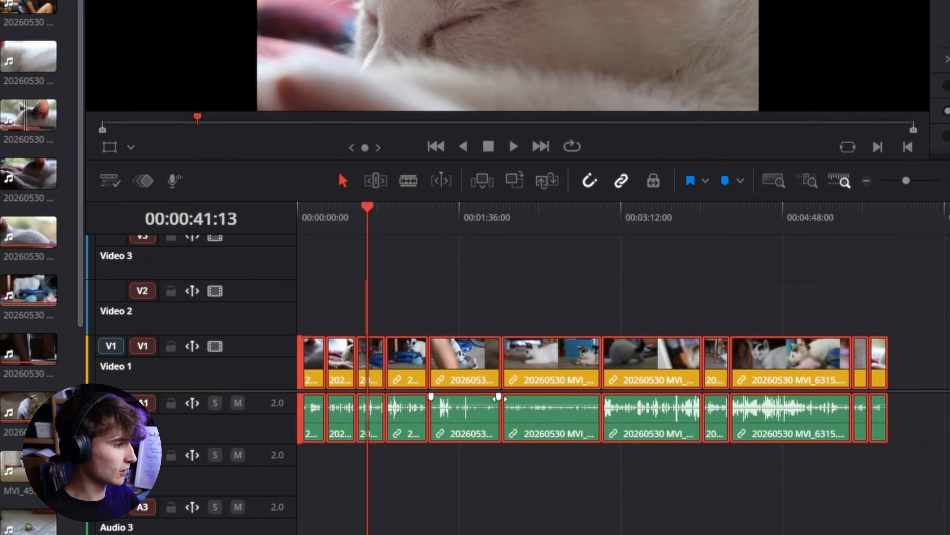
pyautogui.click(423, 316)
pyautogui.click(147, 291)
pyautogui.scroll(-4, 159, 358)
pyautogui.scroll(-2, 159, 357)
pyautogui.keyDown('shift'); pyautogui.click(155, 406); pyautogui.keyUp('shift')
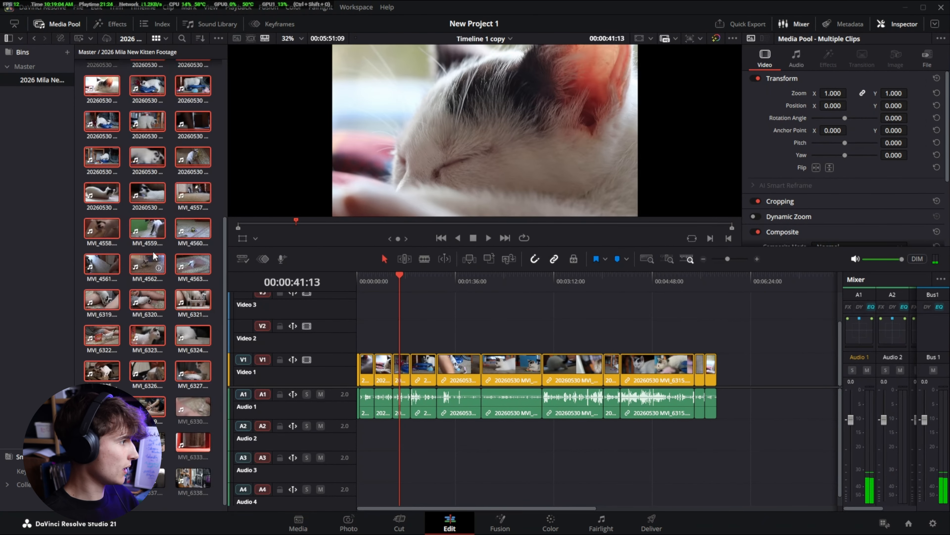
pyautogui.moveTo(153, 231); pyautogui.dragTo(729, 367)
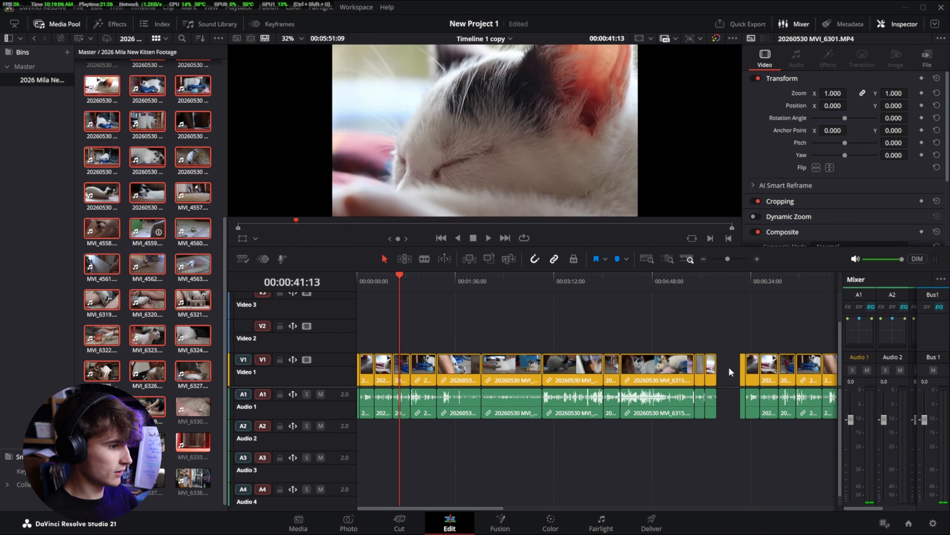
pyautogui.hotkey('shift', 'z')
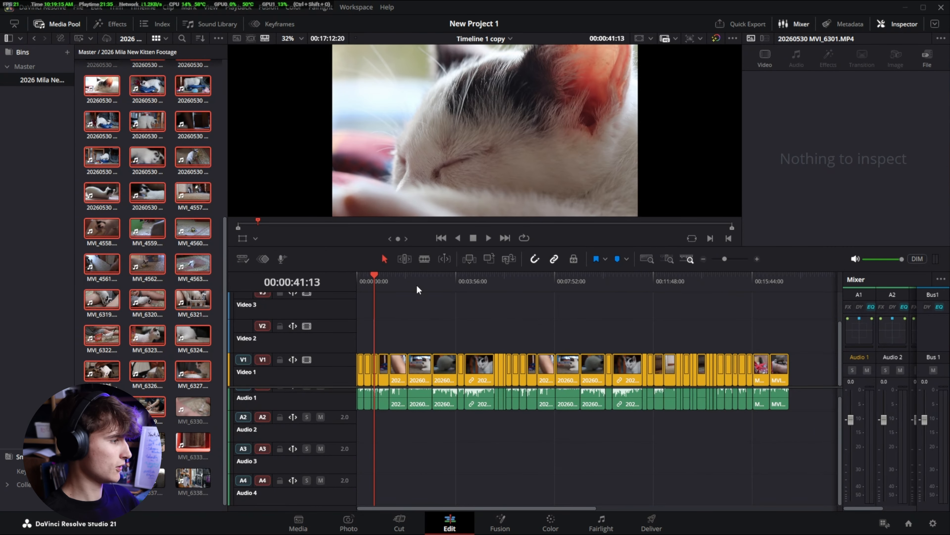
# - Mark a timeline range with the In point at 00:02:01:19 and the Out point at 00:08:54:08
pyautogui.moveTo(783, 279); pyautogui.dragTo(447, 322)
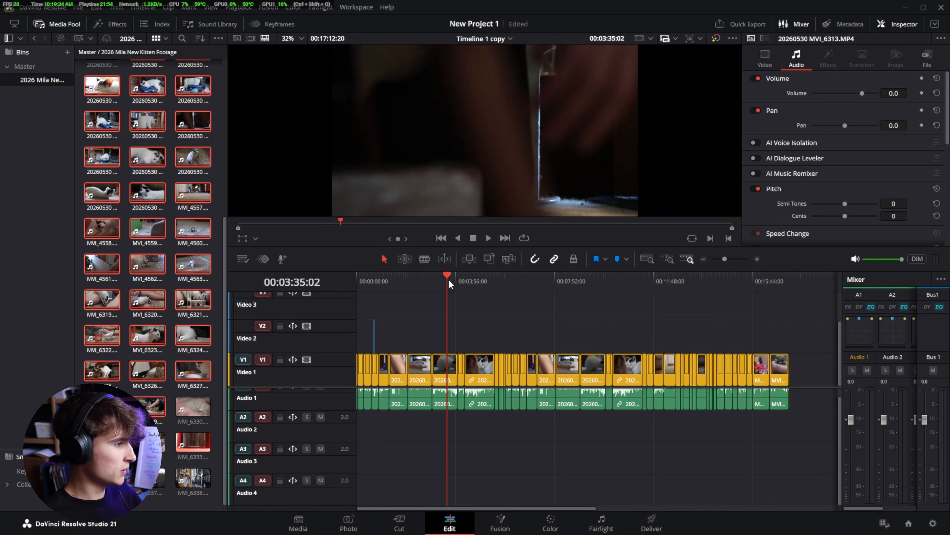
pyautogui.moveTo(449, 284); pyautogui.dragTo(410, 301)
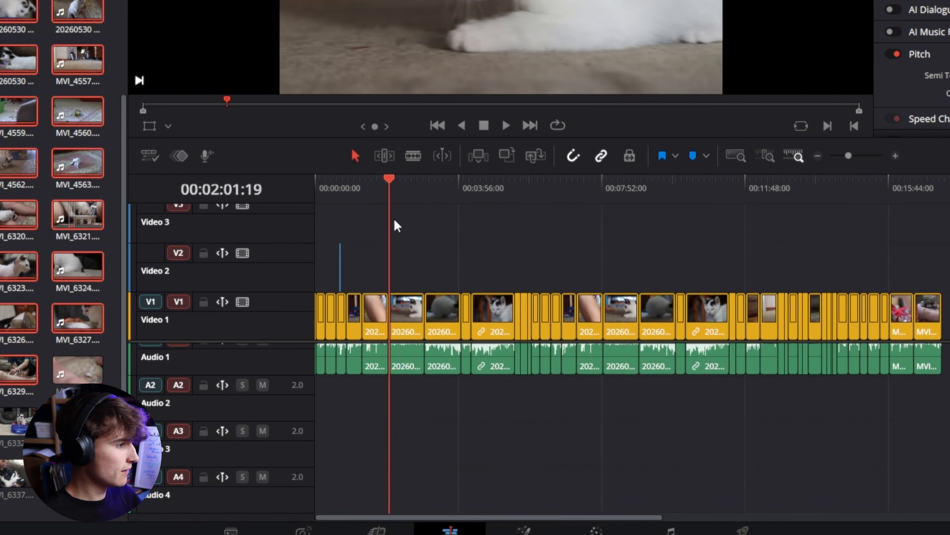
pyautogui.press('i')
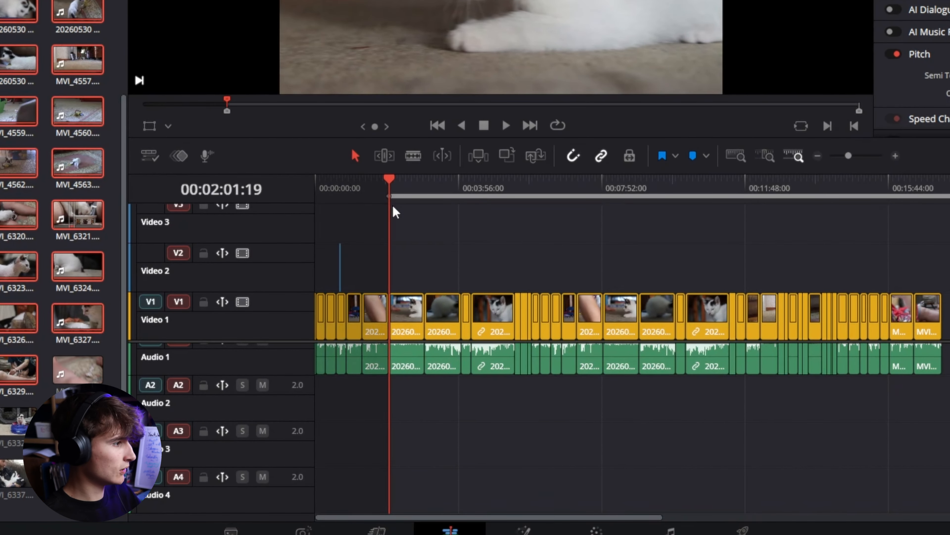
pyautogui.moveTo(390, 181); pyautogui.dragTo(640, 210)
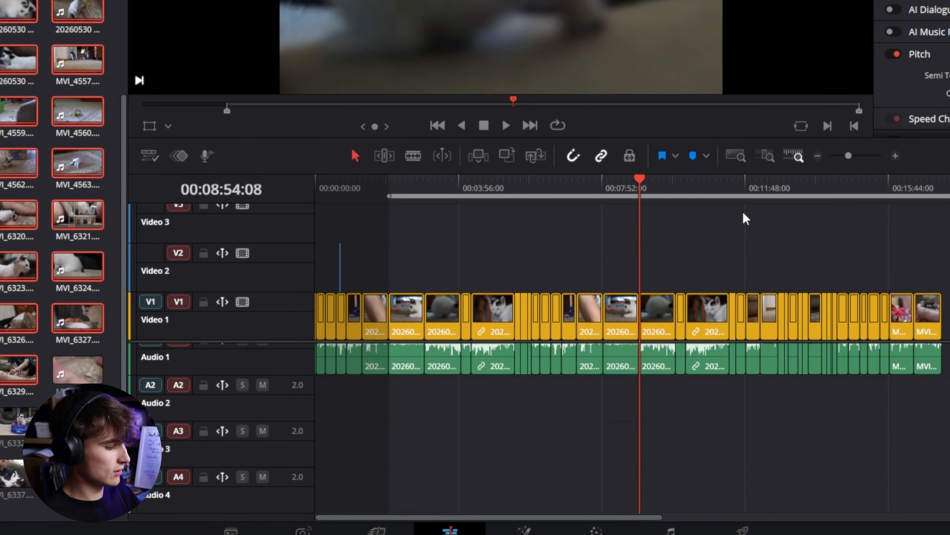
pyautogui.press('o')
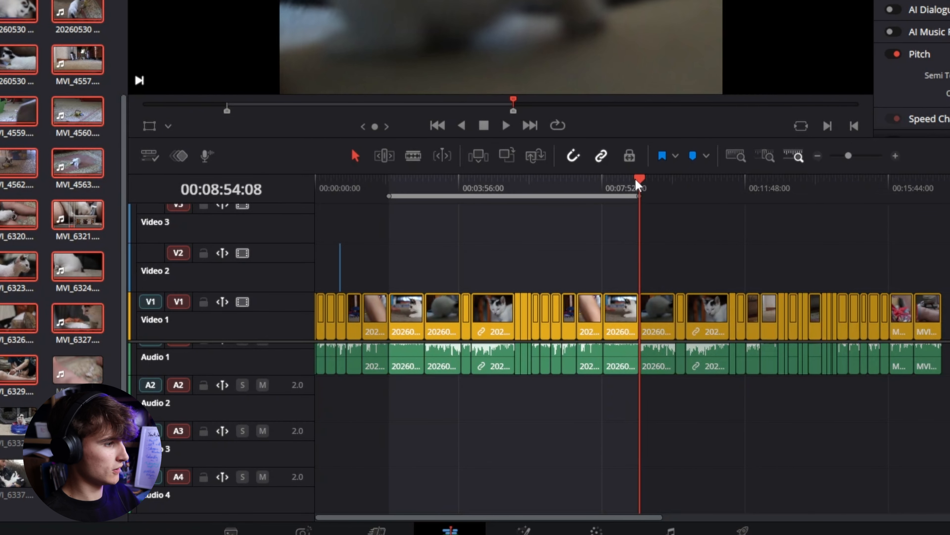
# - Park the playhead at 00:04:17:02 inside the marked range, switch to the Deliver page and select the export file name
pyautogui.moveTo(638, 182); pyautogui.dragTo(471, 205)
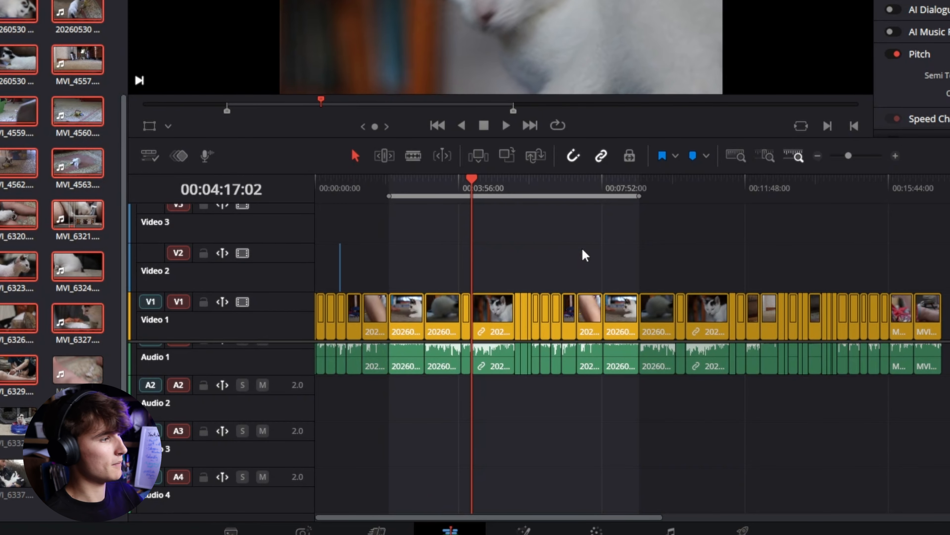
pyautogui.hotkey('shift', '8')
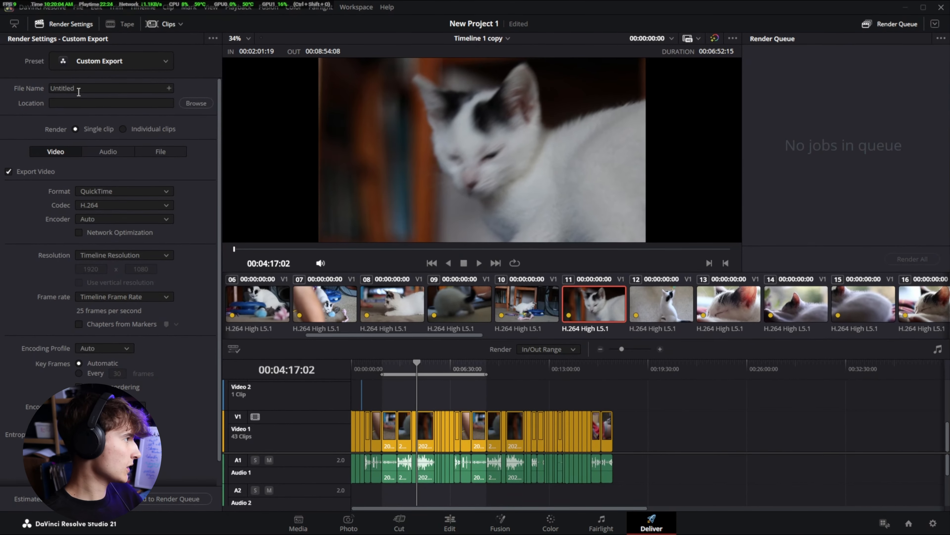
pyautogui.click(85, 89)
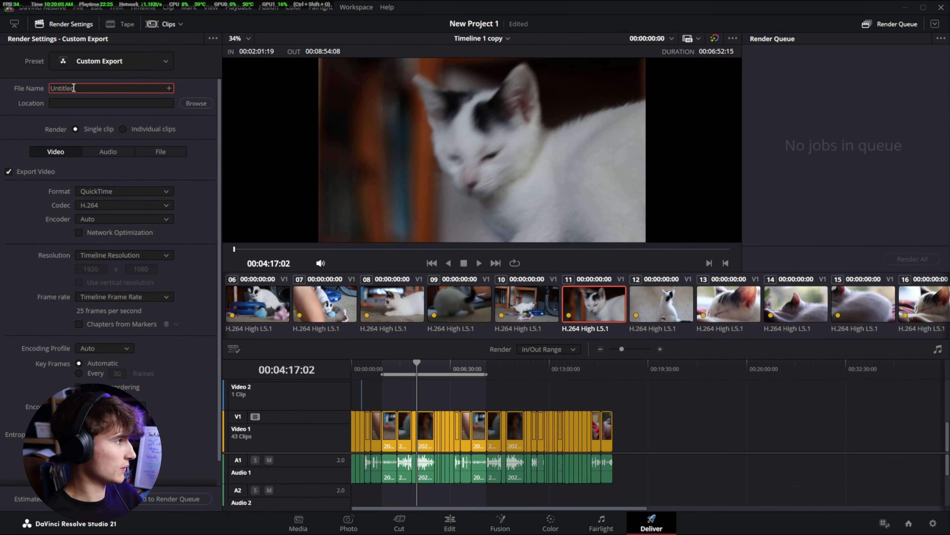
pyautogui.hotkey('ctrl', 'a')
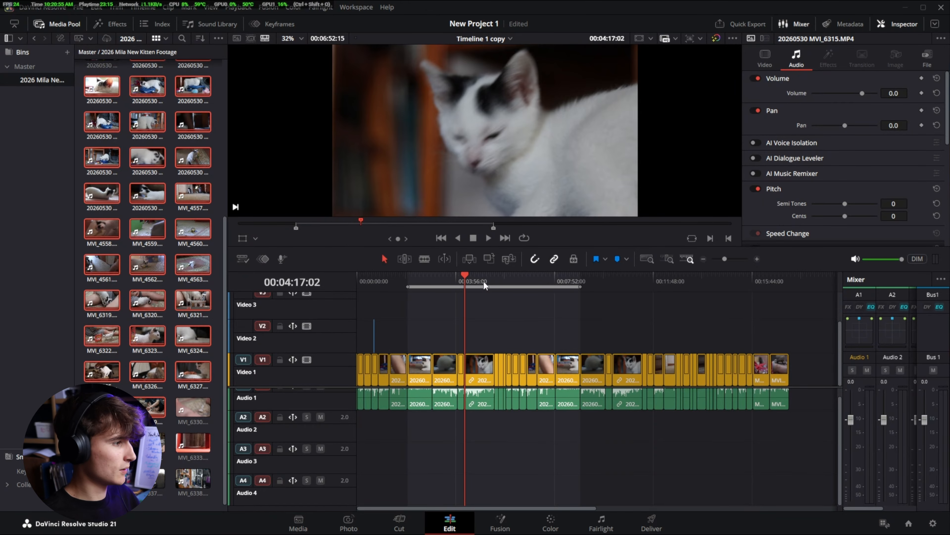
# - Clear both the In and Out points of the timeline on the Edit page, with the playhead at 00:00:00:00
pyautogui.moveTo(465, 279); pyautogui.dragTo(356, 304)
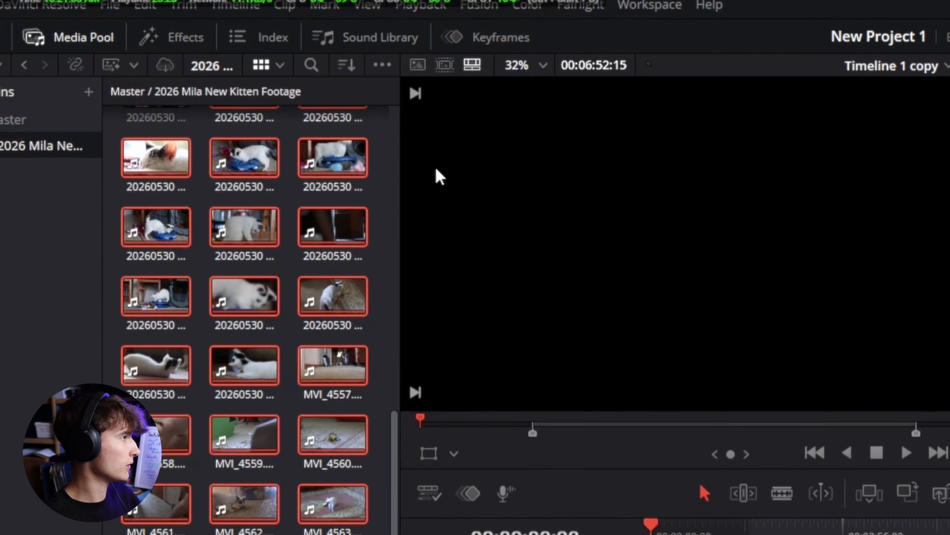
pyautogui.click(325, 5)
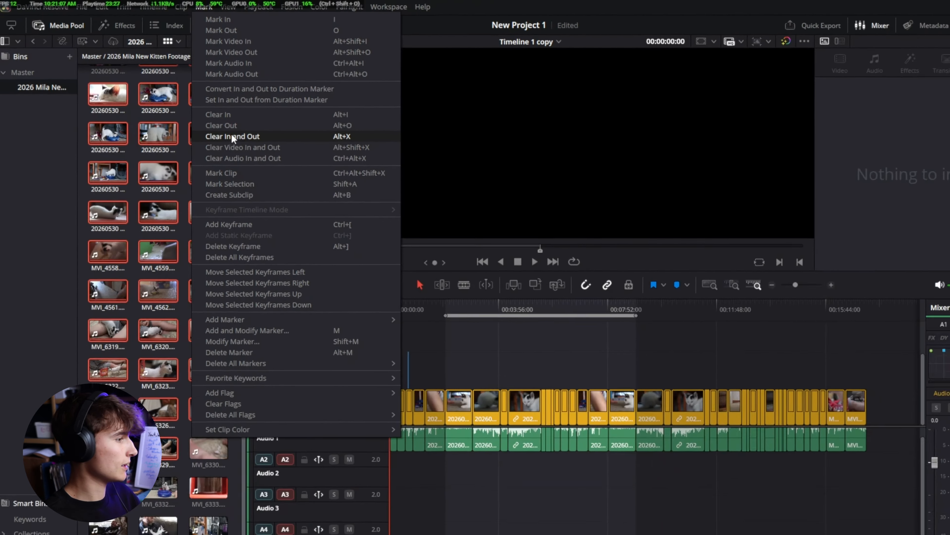
pyautogui.click(232, 137)
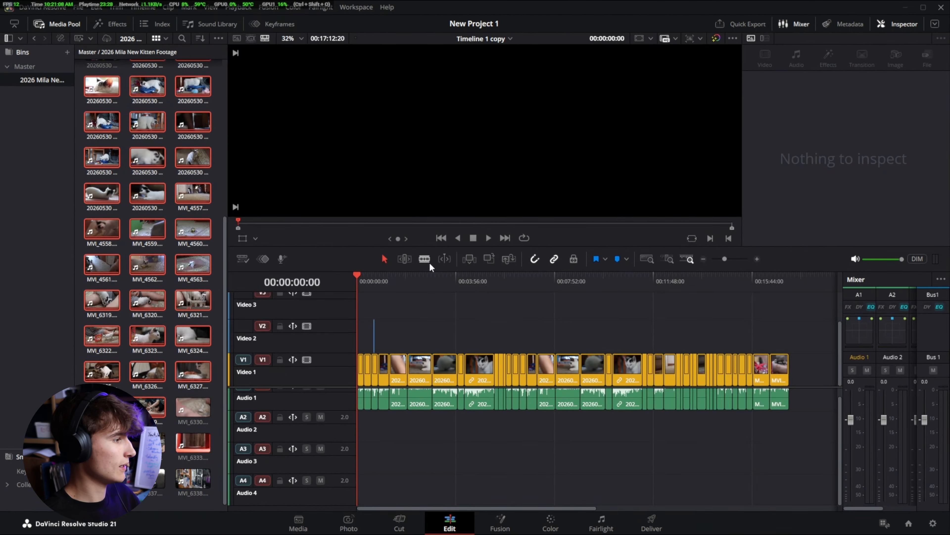
pyautogui.click(400, 279)
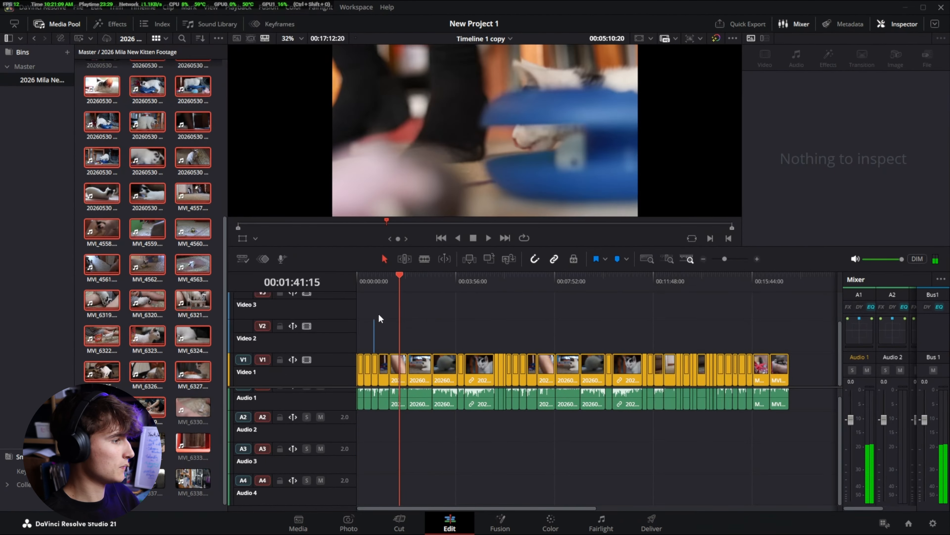
pyautogui.press('Home')
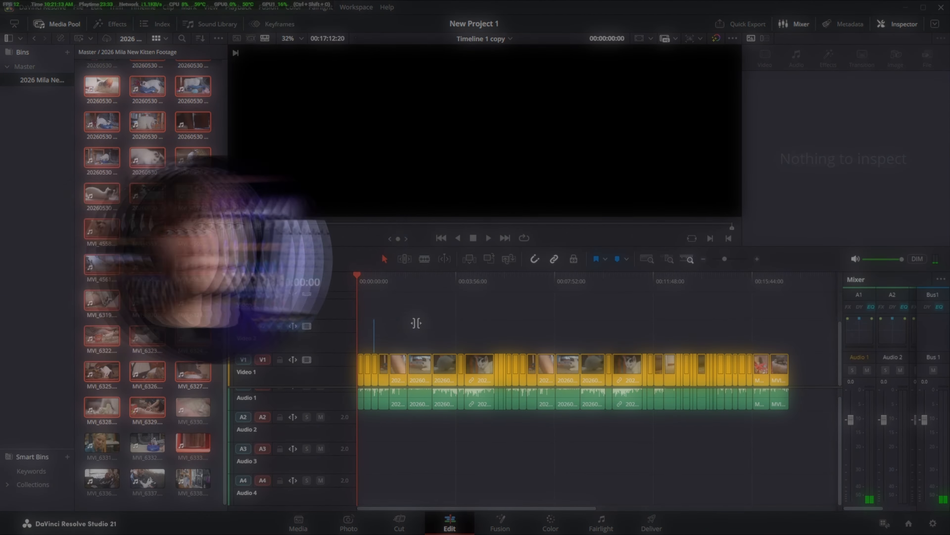